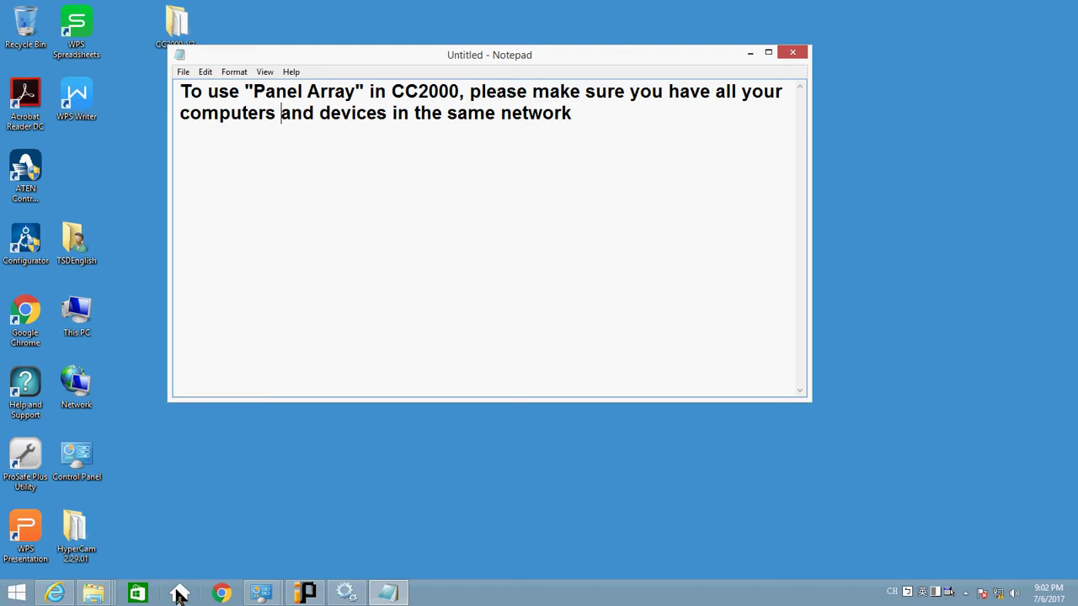
Step: Switch to the web browser and log in to CC2000 with the administrator account
click(54, 593)
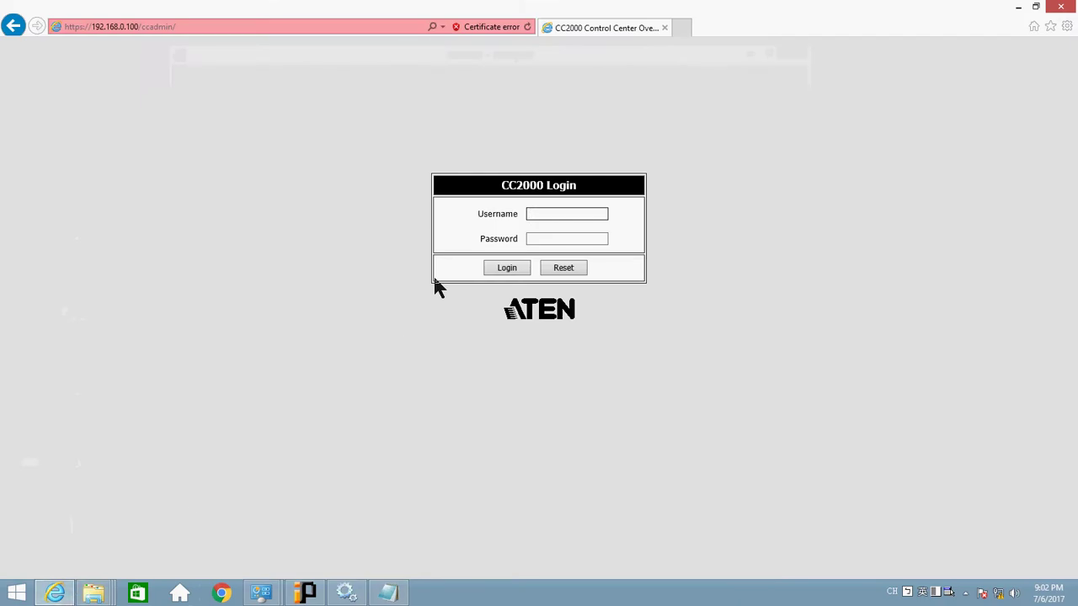
click(552, 214)
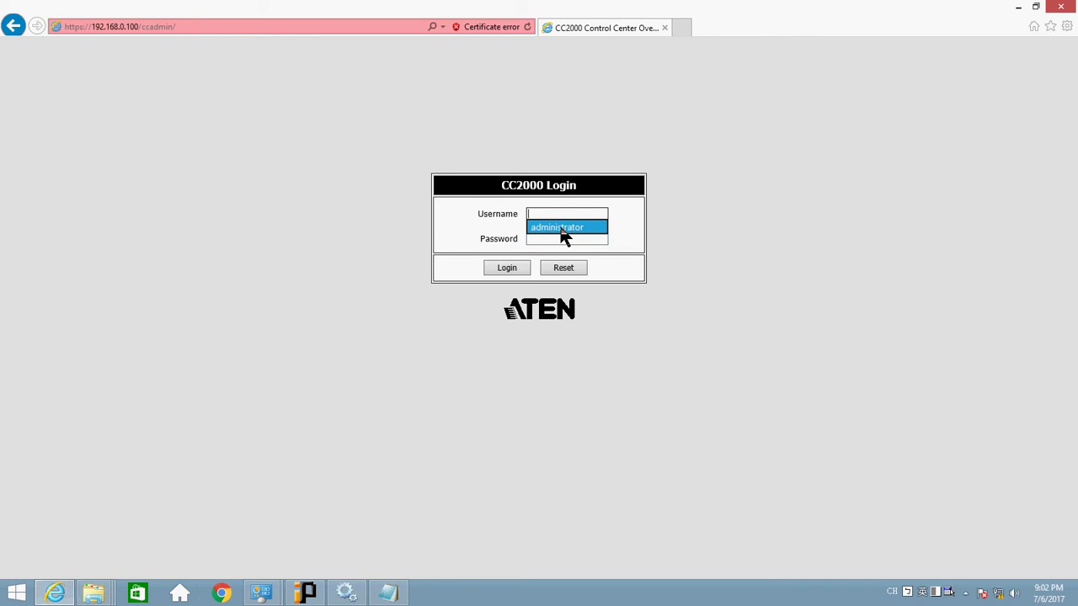
click(562, 229)
click(509, 270)
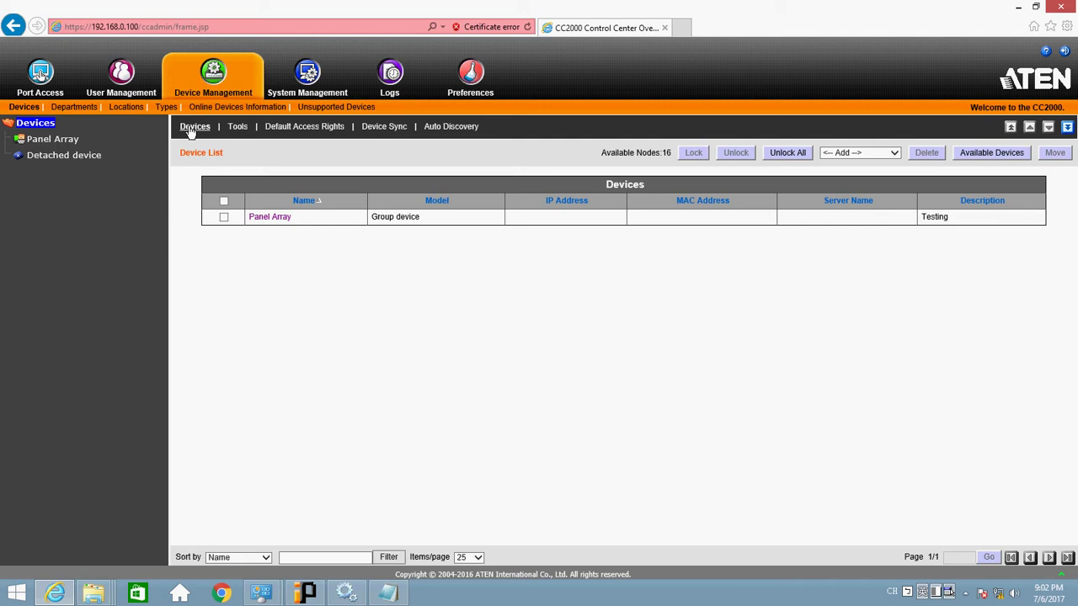
Step: Add the available KN8132V device in Device Management and save its properties with the default options
click(206, 94)
click(879, 152)
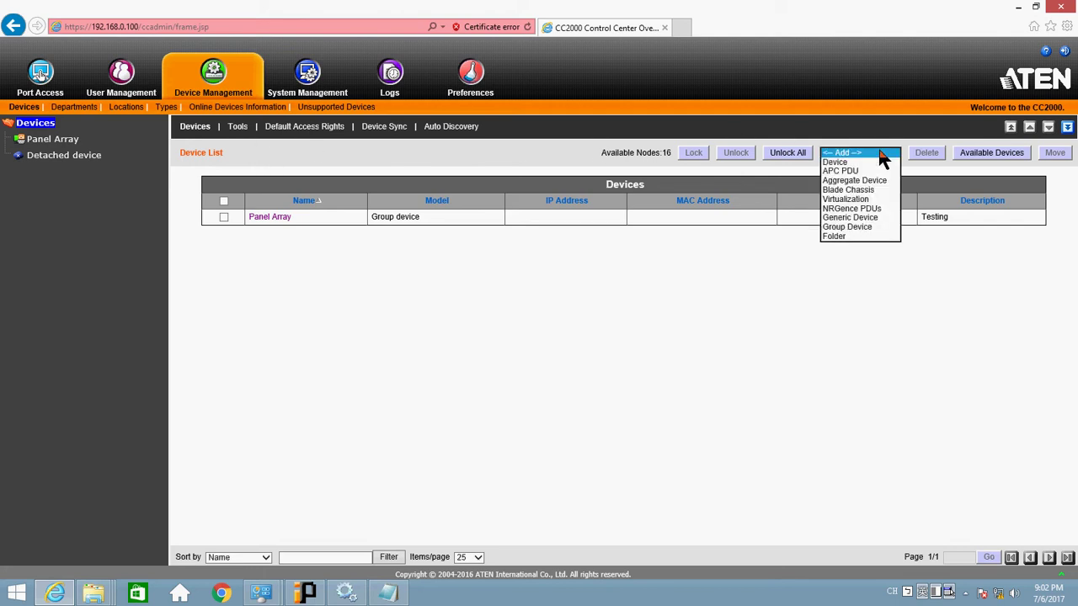
click(876, 163)
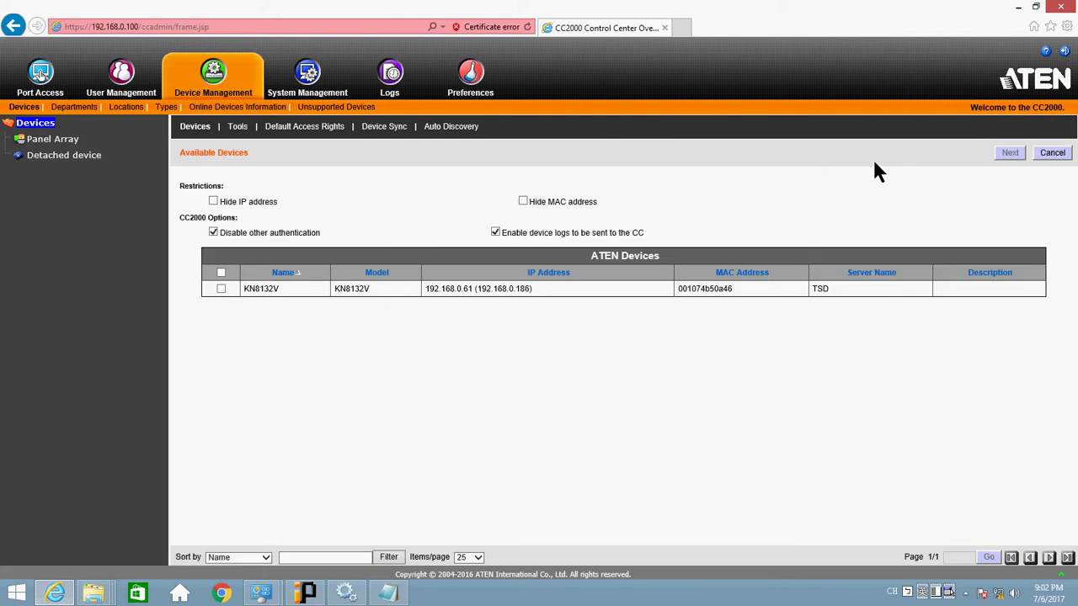
click(222, 289)
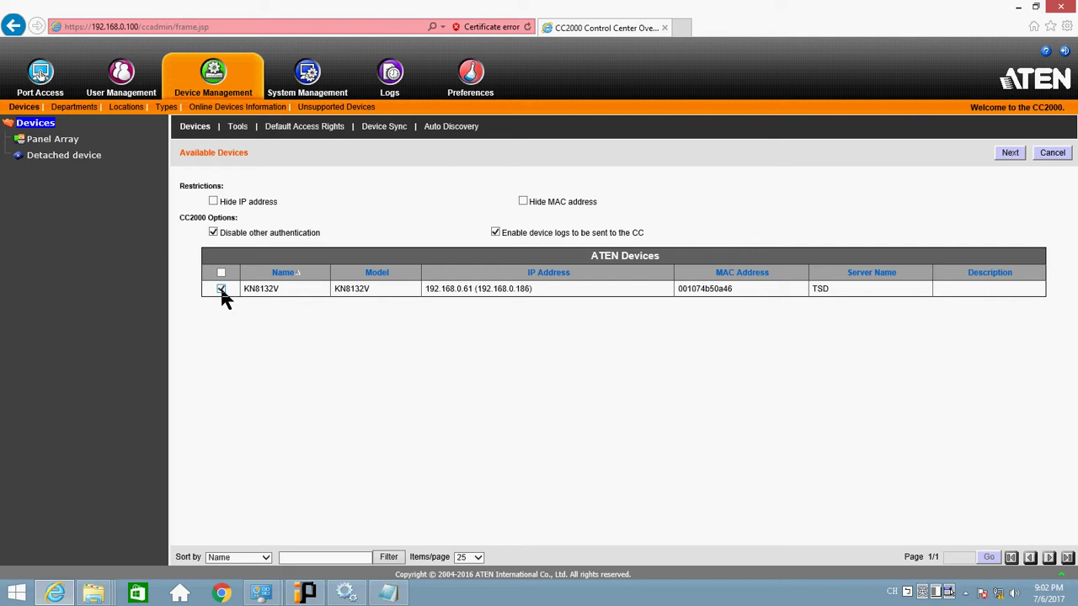
click(1009, 154)
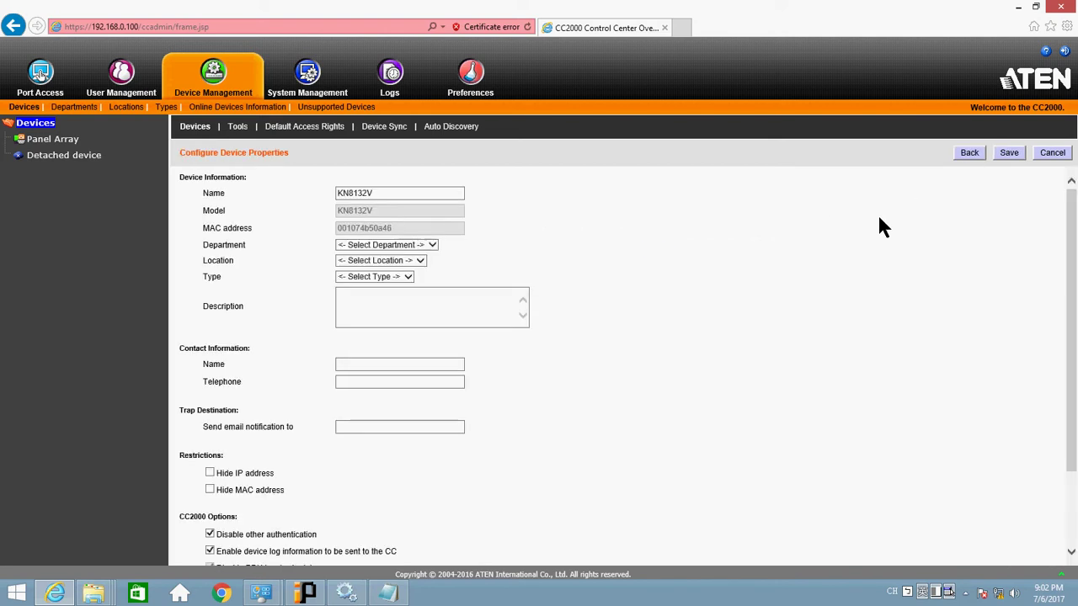
click(1020, 155)
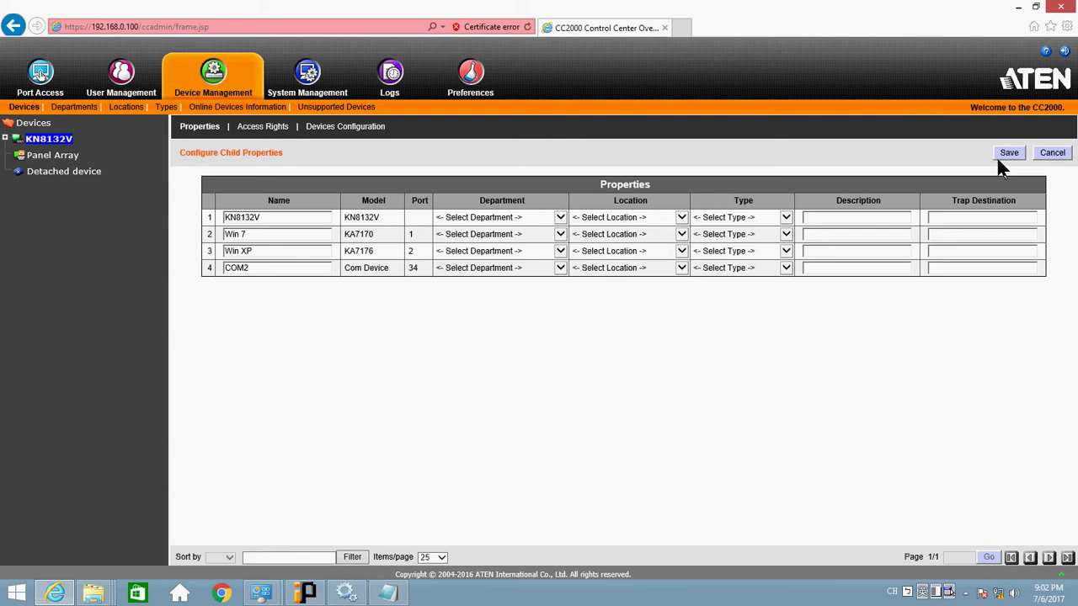
Step: Unlock all ports of the KN8132V device and save its properties
click(66, 141)
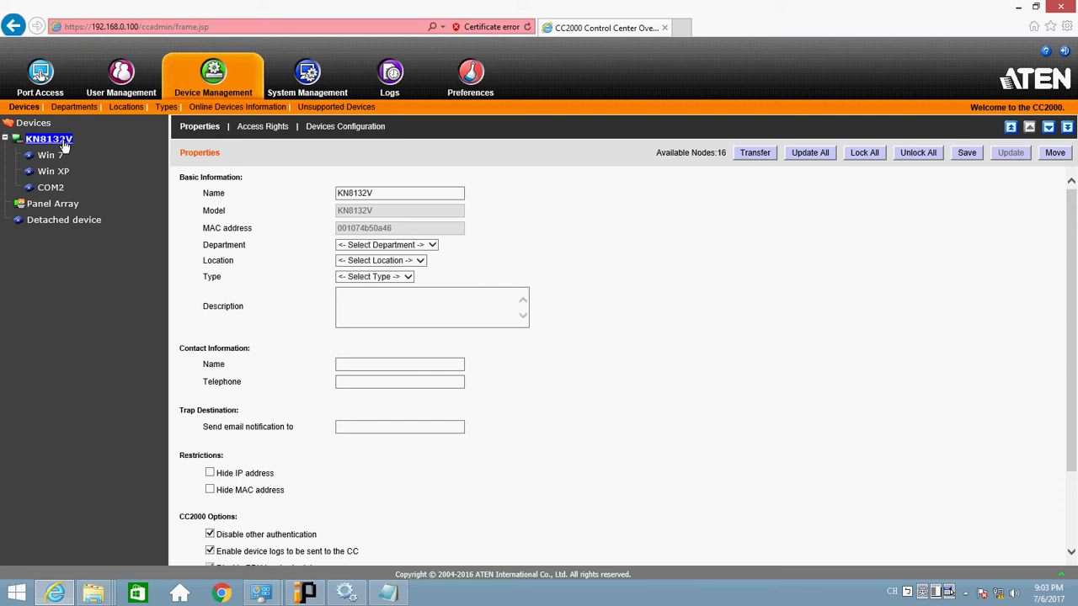
click(917, 153)
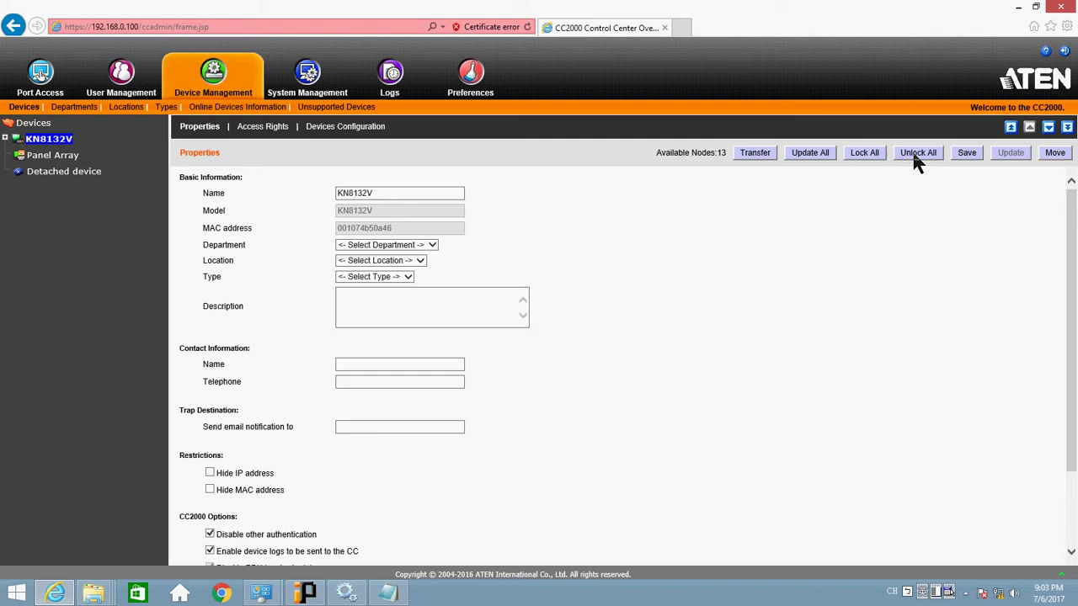
click(969, 159)
Step: Create a group device named "Panel Array Test" in the device list and save it
click(214, 76)
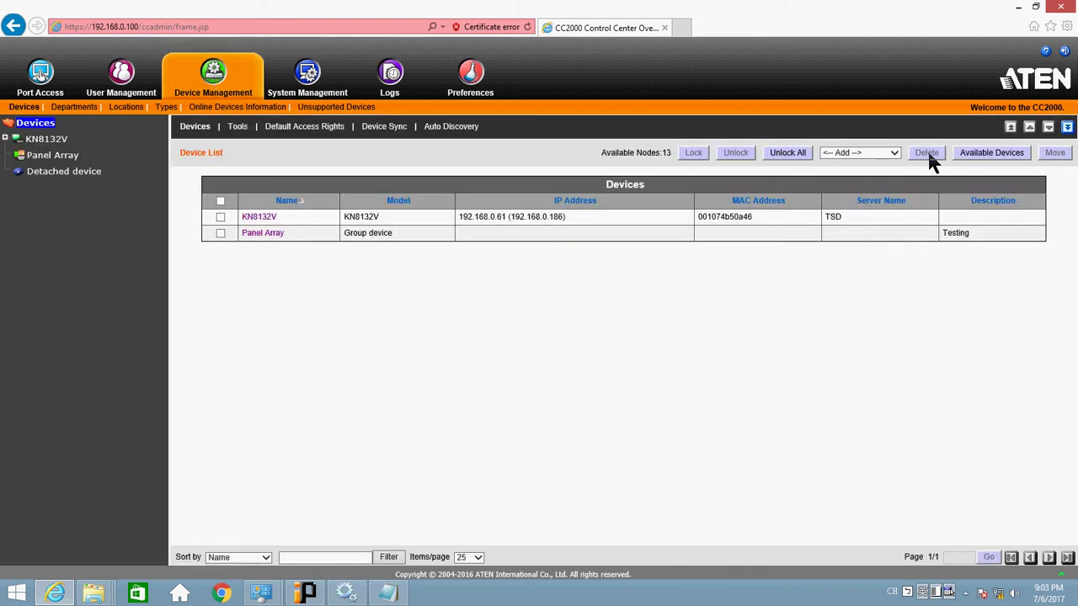
click(896, 155)
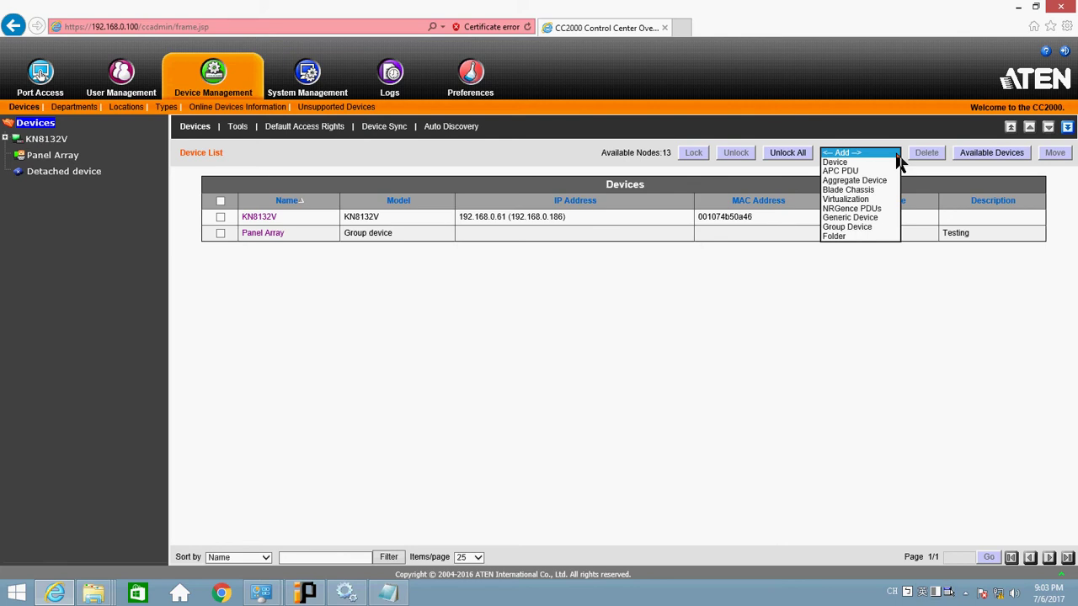
click(875, 234)
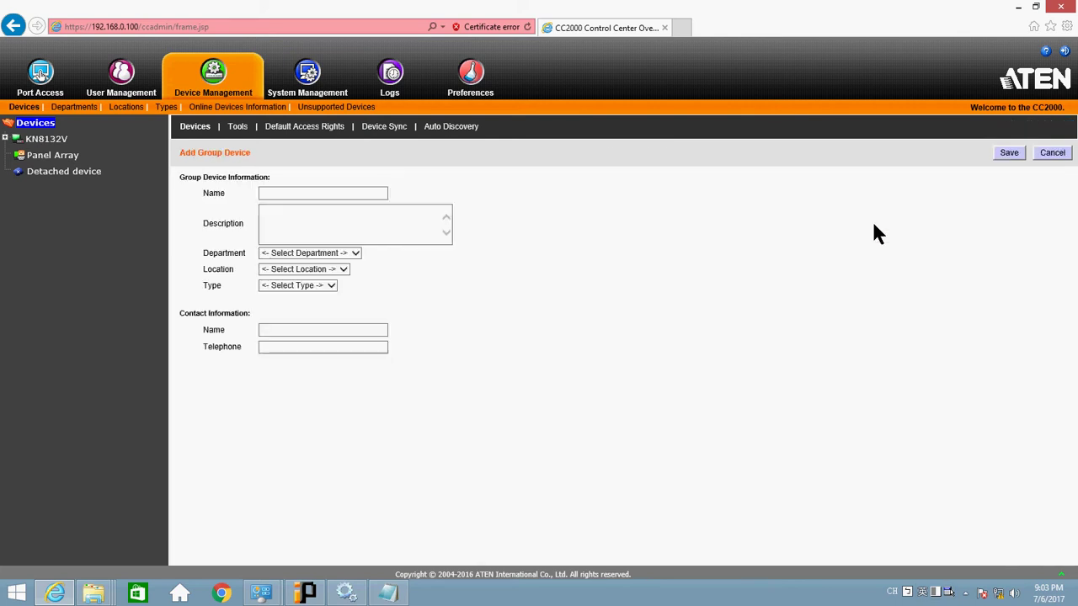
click(312, 193)
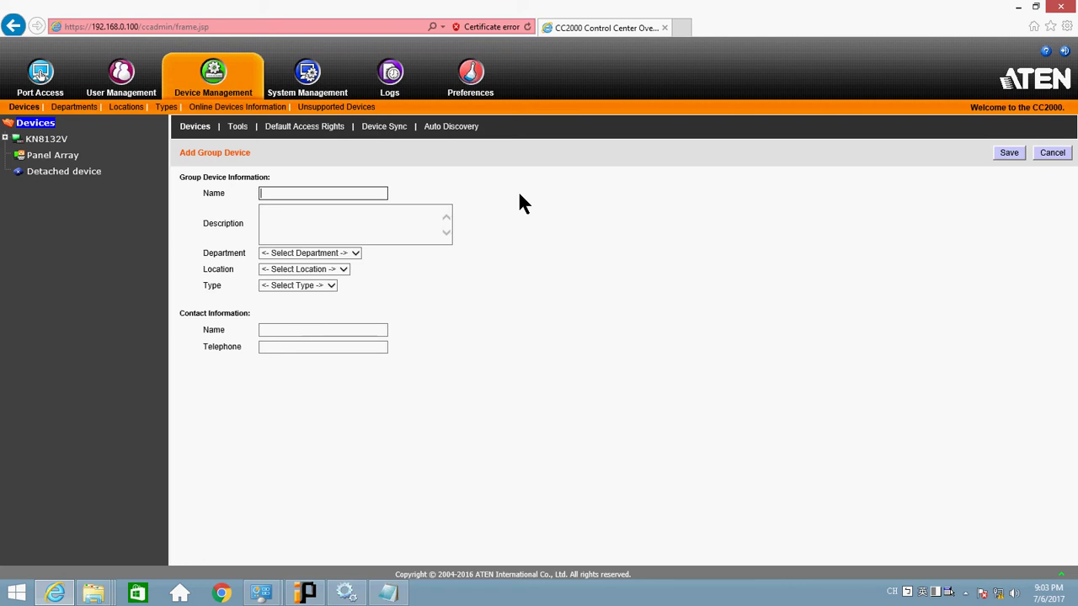
text(Panel Array Test)
click(1009, 153)
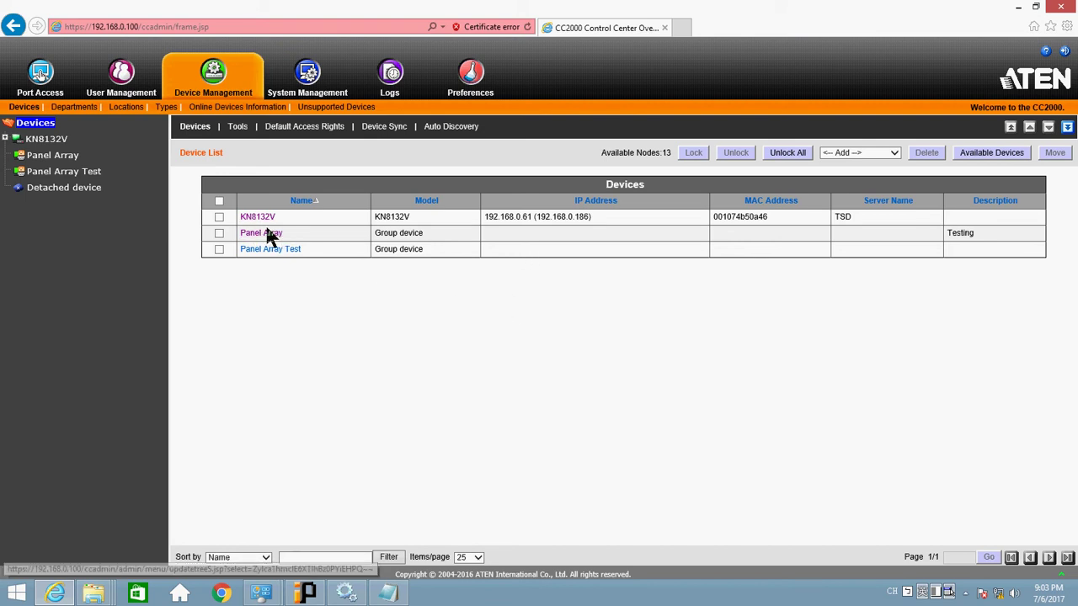
Step: Add all available ports (Win 7, Win XP and COM2) to the existing Panel Array group device and save
click(273, 236)
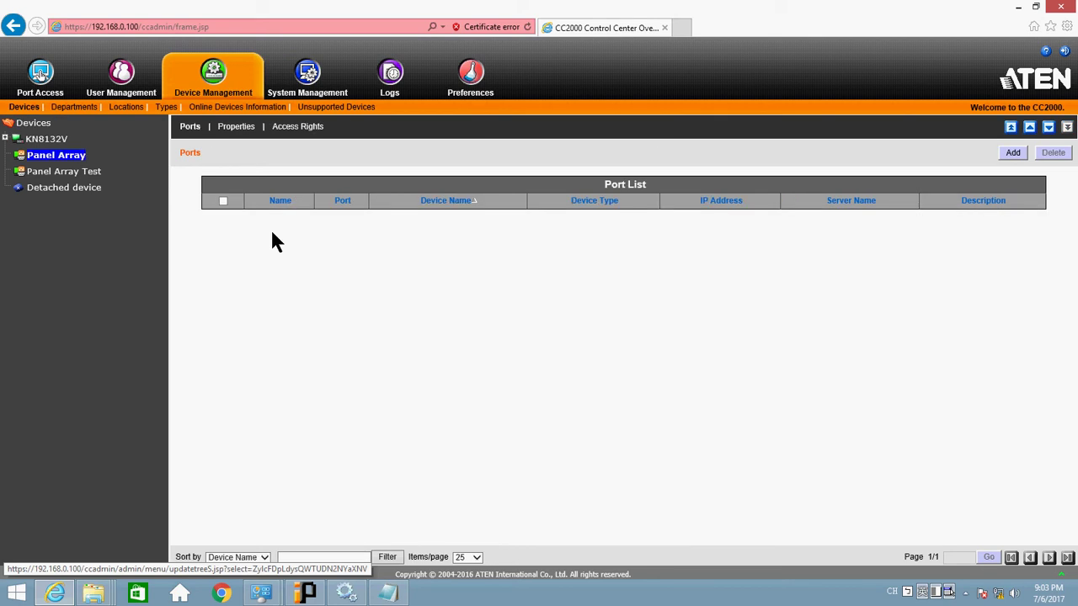
click(1013, 155)
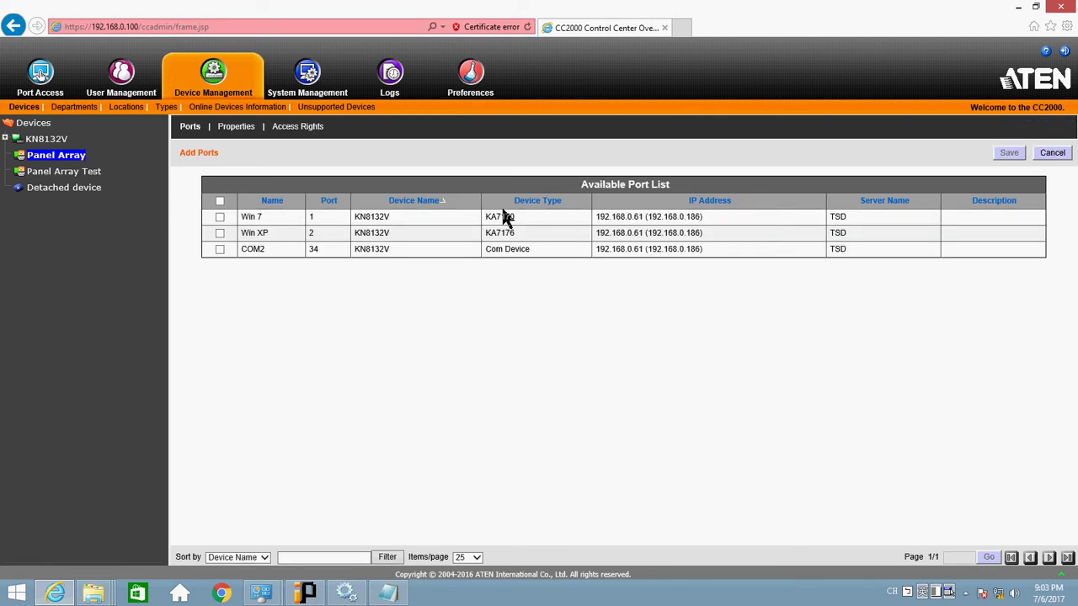
click(219, 203)
click(1009, 154)
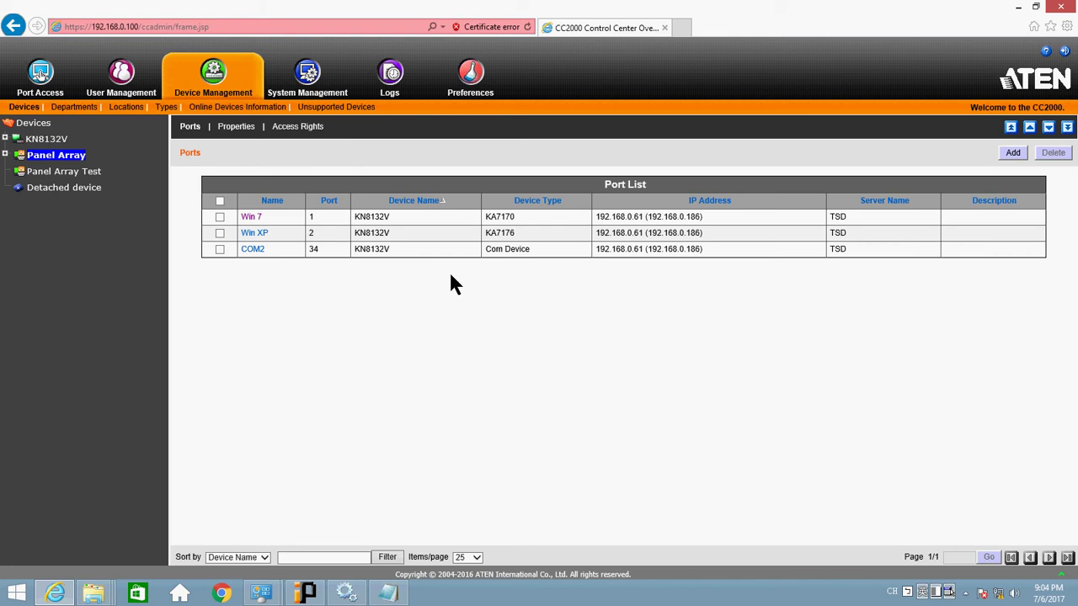
Step: List the accessible targets by port, launch the CC Viewer for the Panel Array group, and move its window away from the screen corner
click(40, 74)
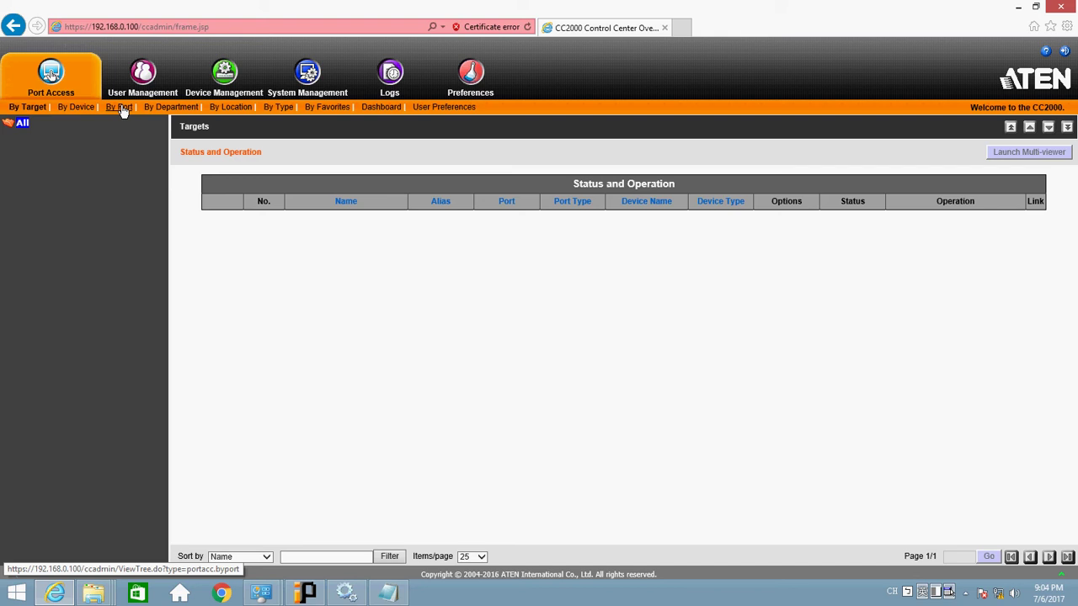
click(120, 108)
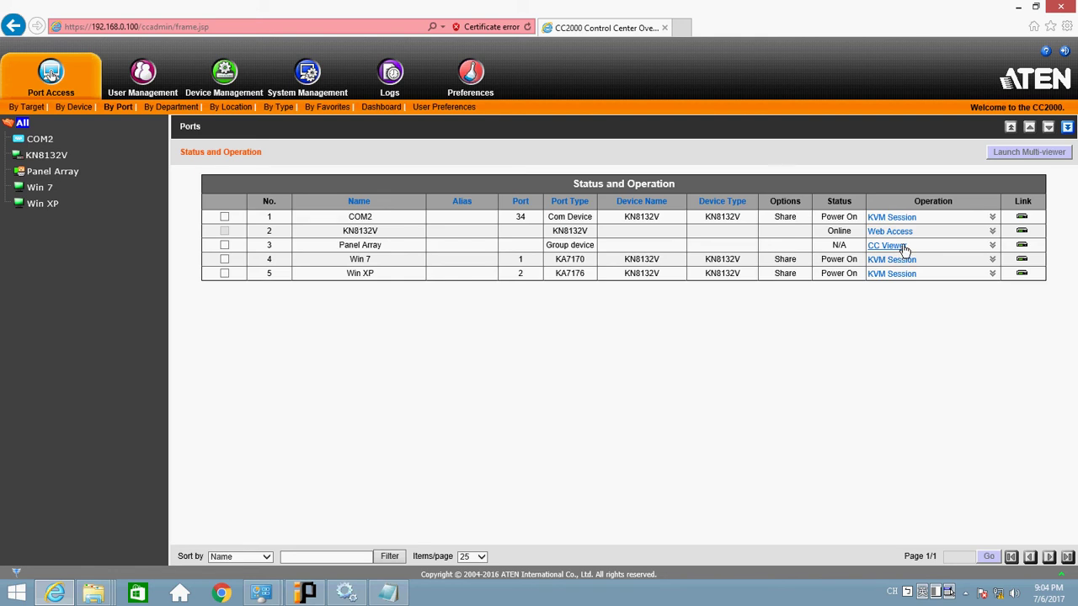
click(903, 248)
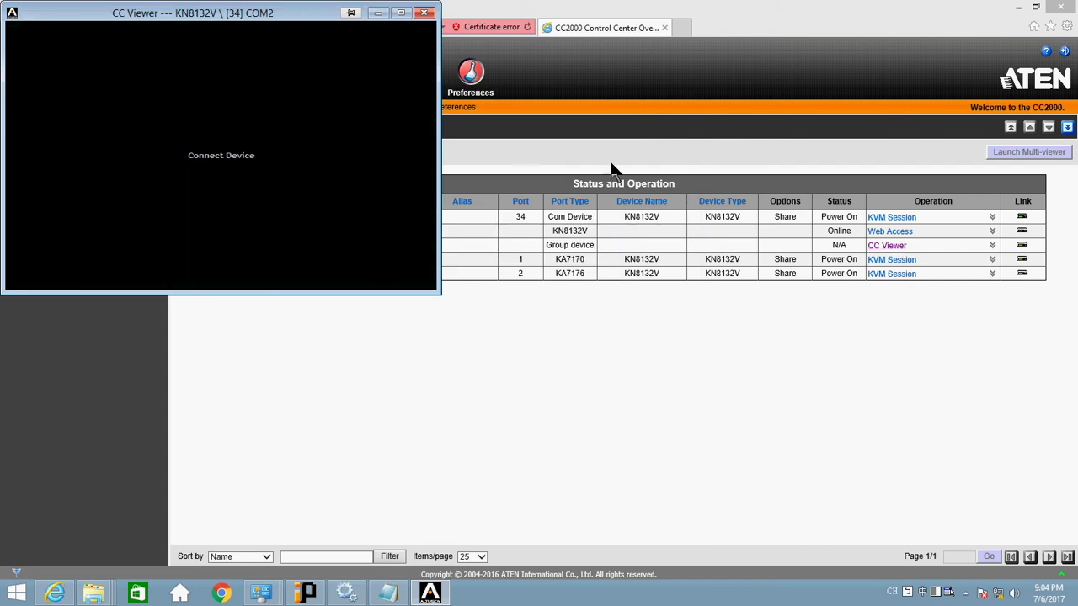
drag(290, 17, 413, 67)
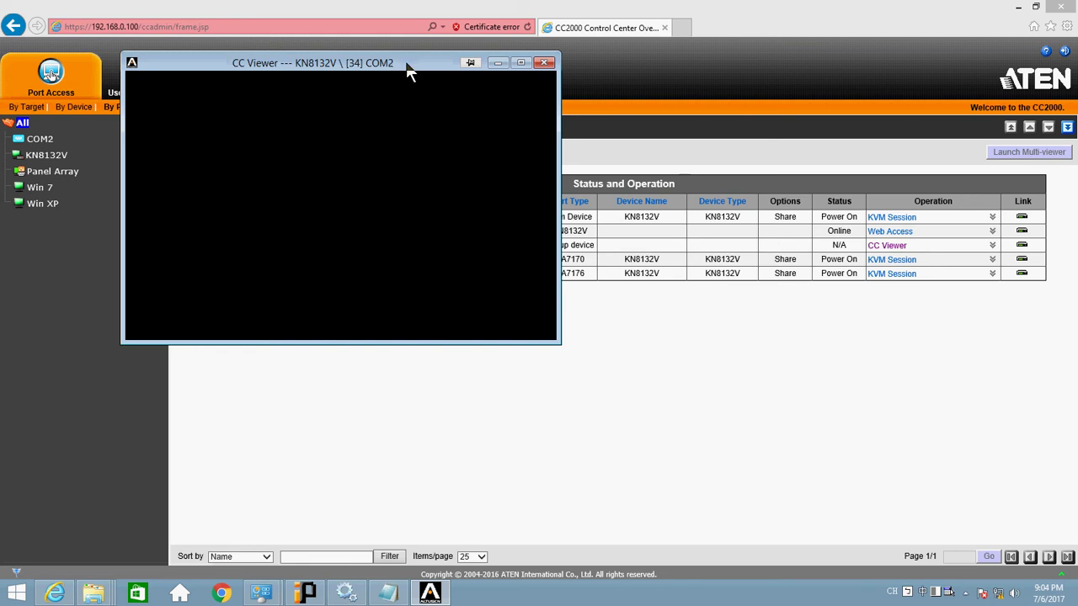
Step: Start array mode in the CC Viewer and enlarge the panel grid to 3 × 3 to show more ports
mouse_move(412, 77)
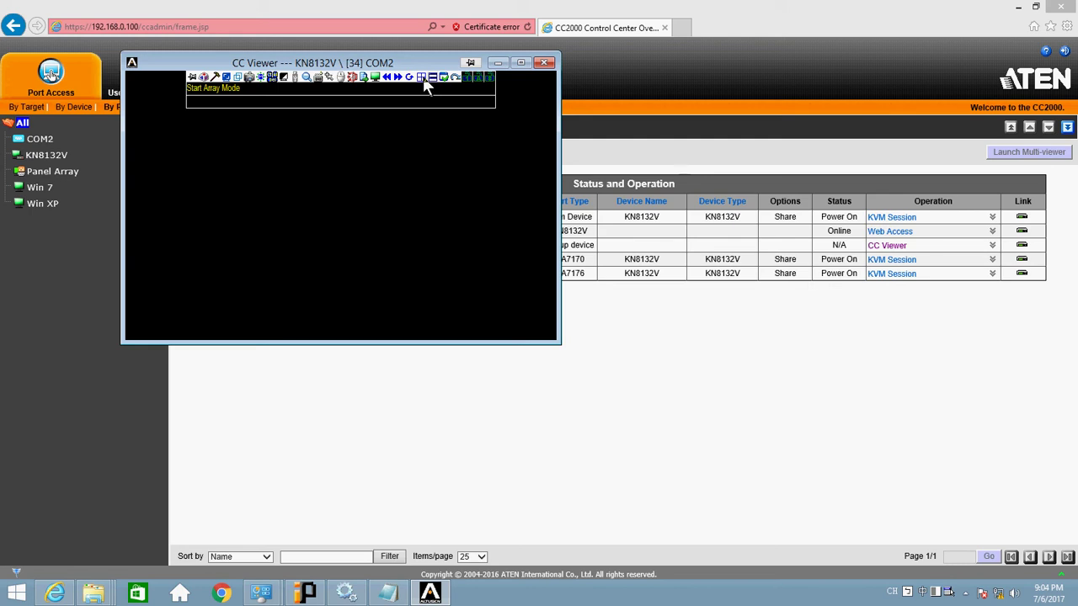
click(422, 79)
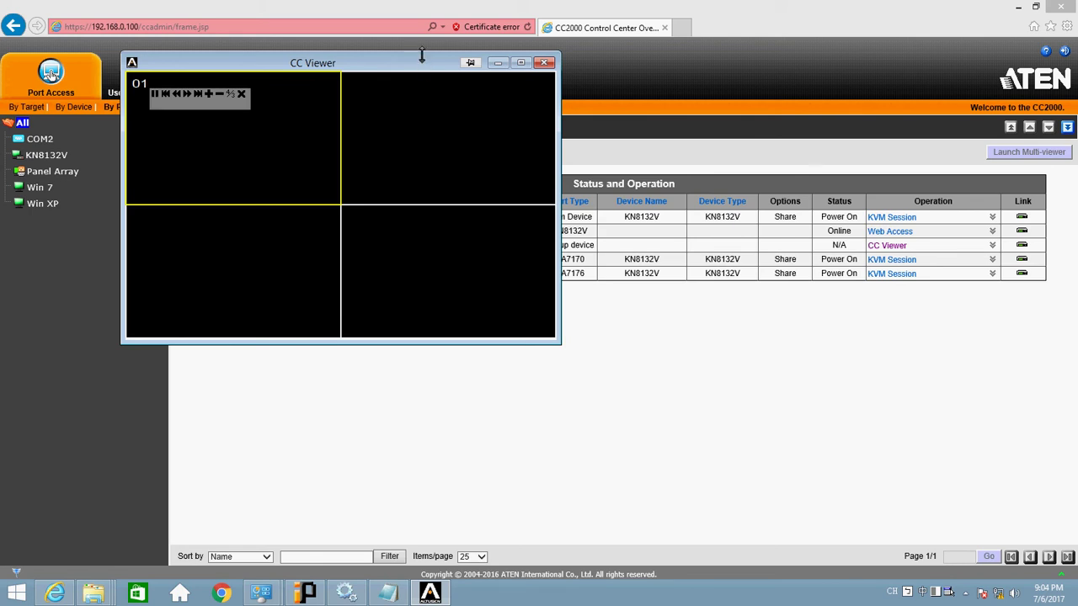
click(473, 82)
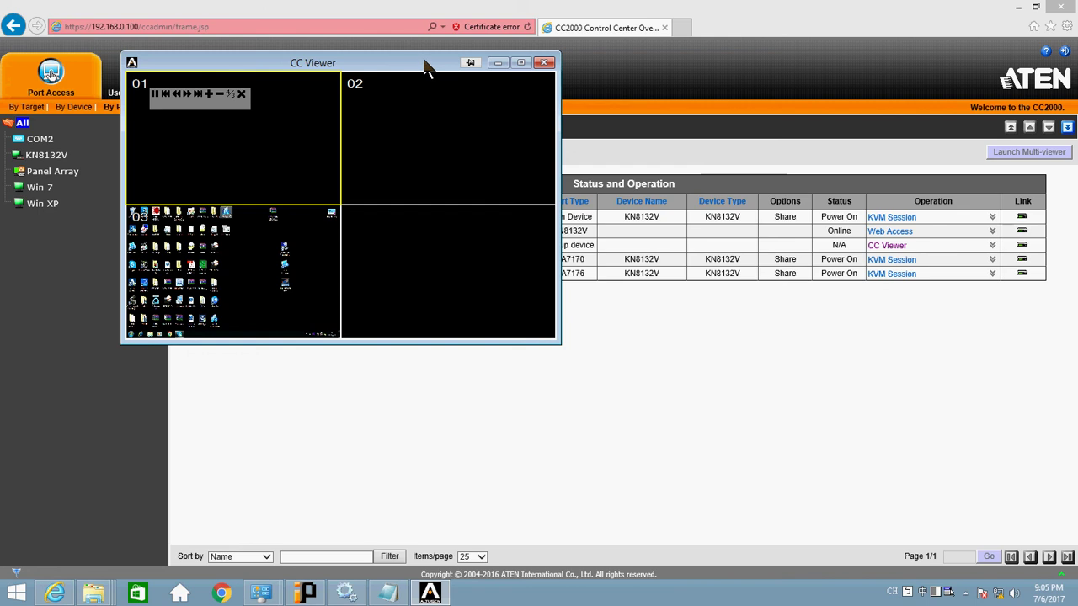
drag(425, 66, 554, 135)
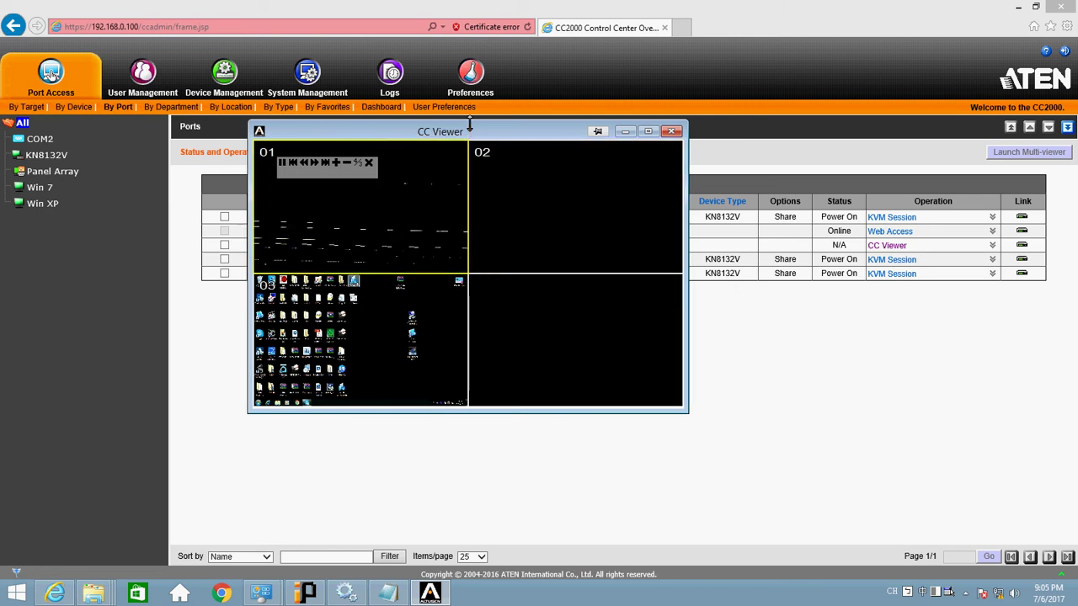
click(338, 165)
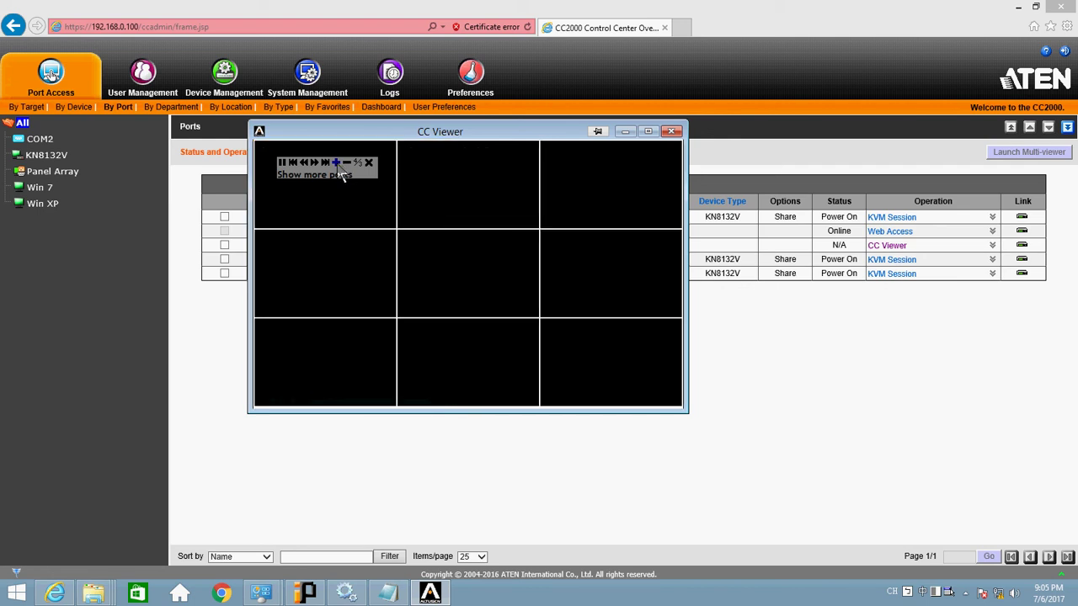